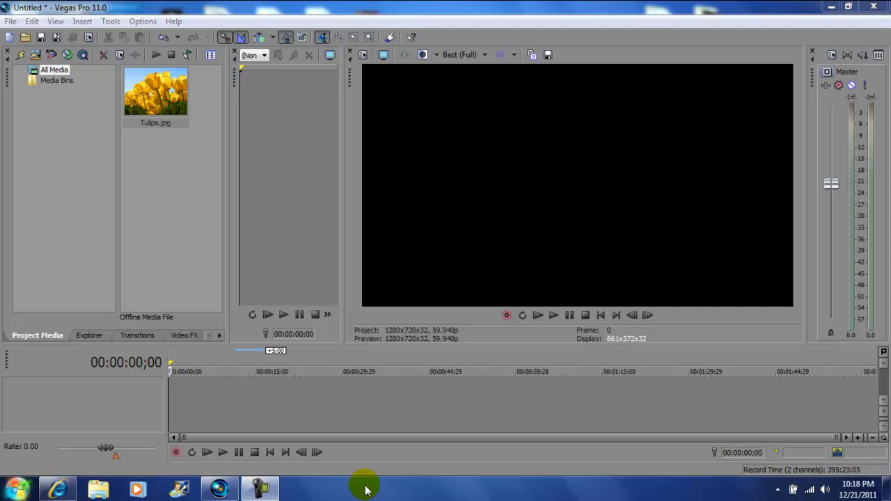
- Select the Tulips.jpg still image in the Project Media window
{"action": "left_click", "coordinate": [157, 101]}
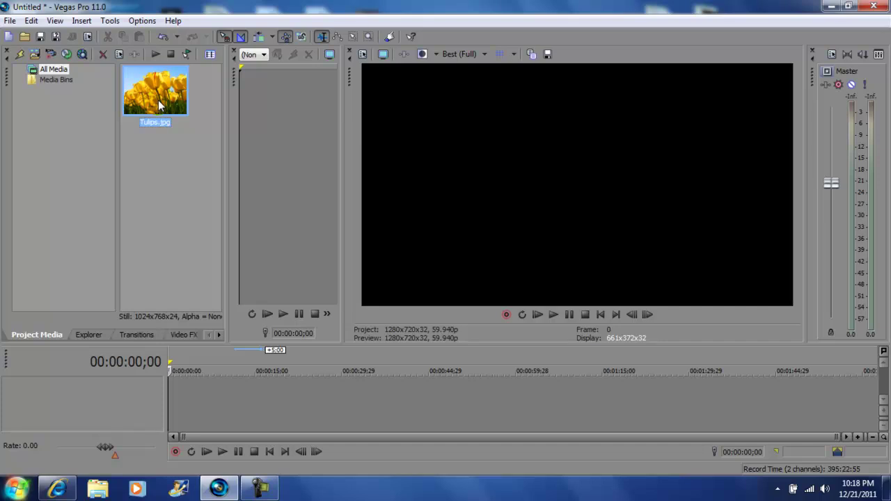
{"action": "left_click", "coordinate": [154, 91]}
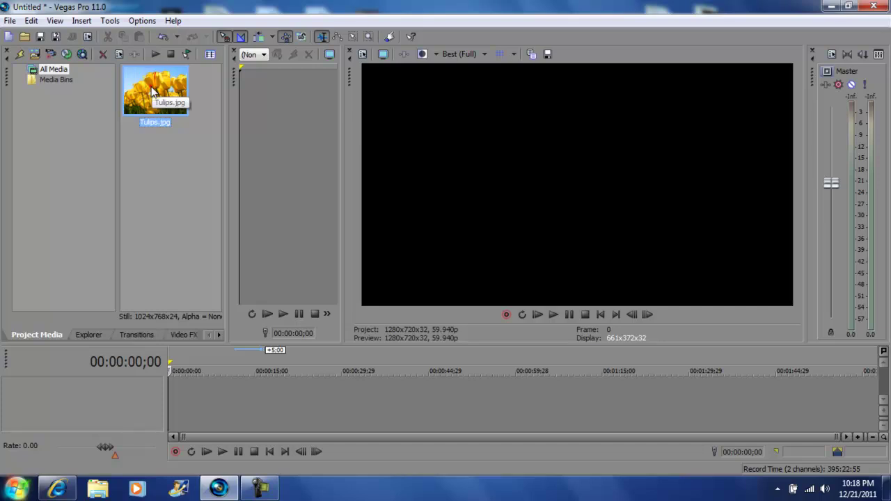
- Drag Tulips.jpg to the start of the timeline and select the new clip
{"action": "left_click_drag", "start_coordinate": [153, 90], "coordinate": [164, 395]}
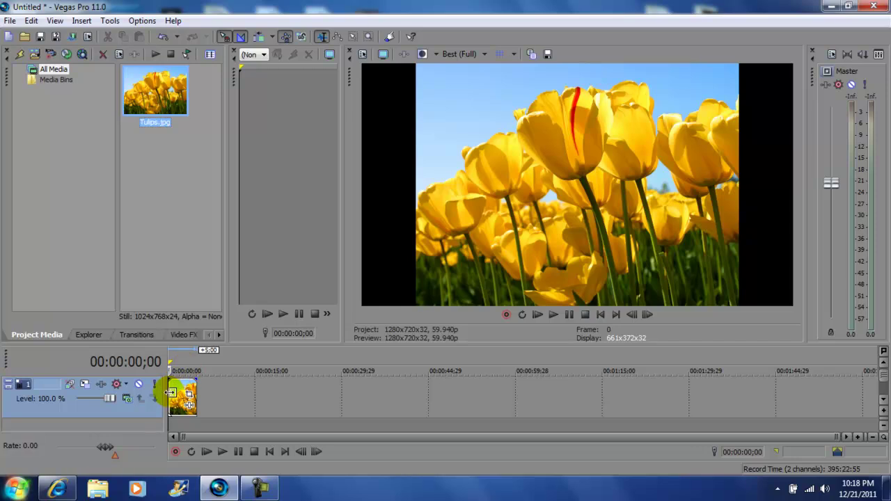
{"action": "left_click", "coordinate": [175, 396]}
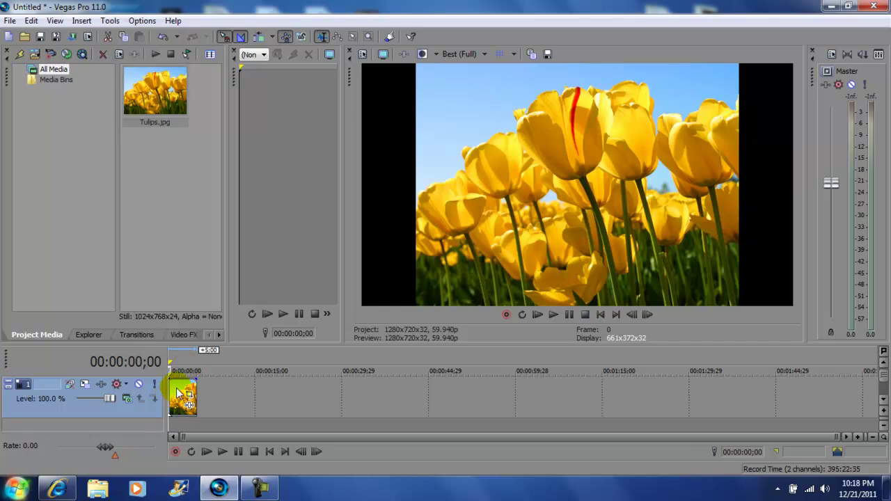
- In the Tulips clip's Properties, enable Disable resample and uncheck Maintain aspect ratio
{"action": "right_click", "coordinate": [178, 397]}
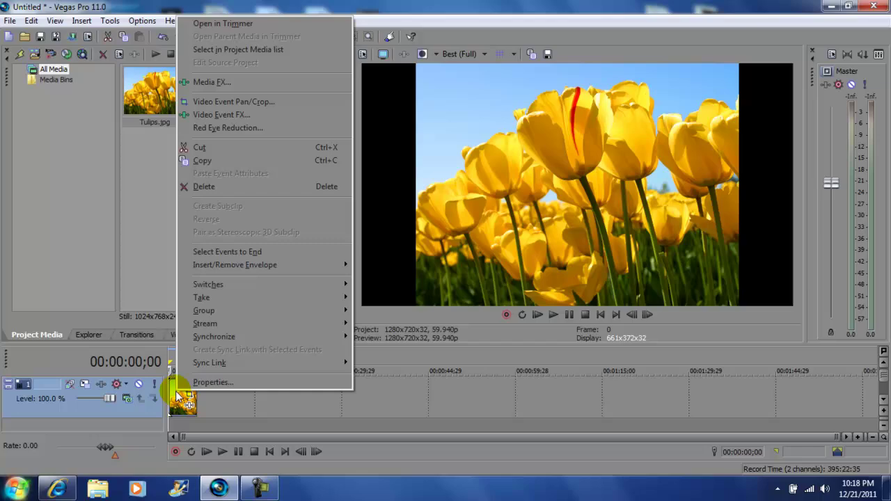
{"action": "left_click", "coordinate": [202, 387]}
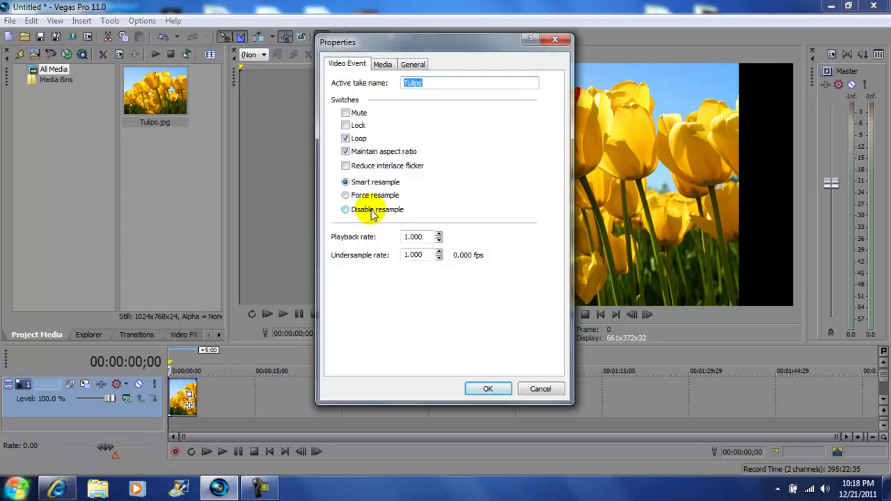
{"action": "left_click", "coordinate": [347, 211]}
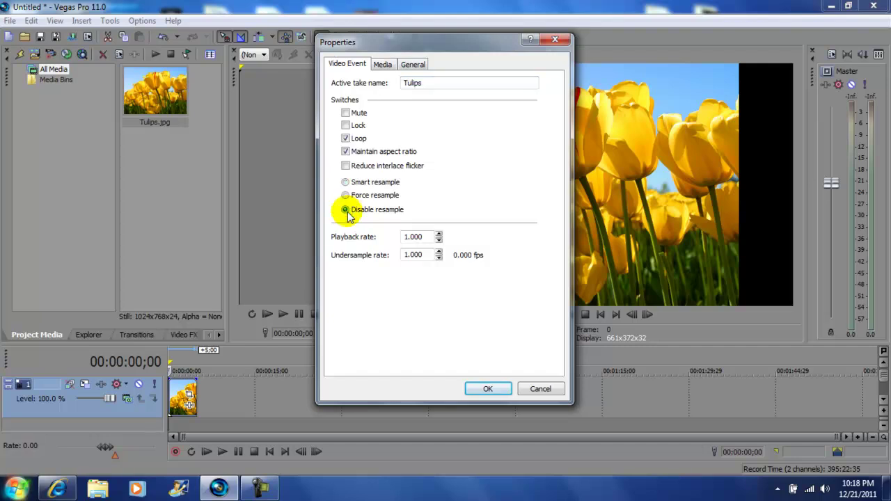
{"action": "left_click", "coordinate": [357, 157]}
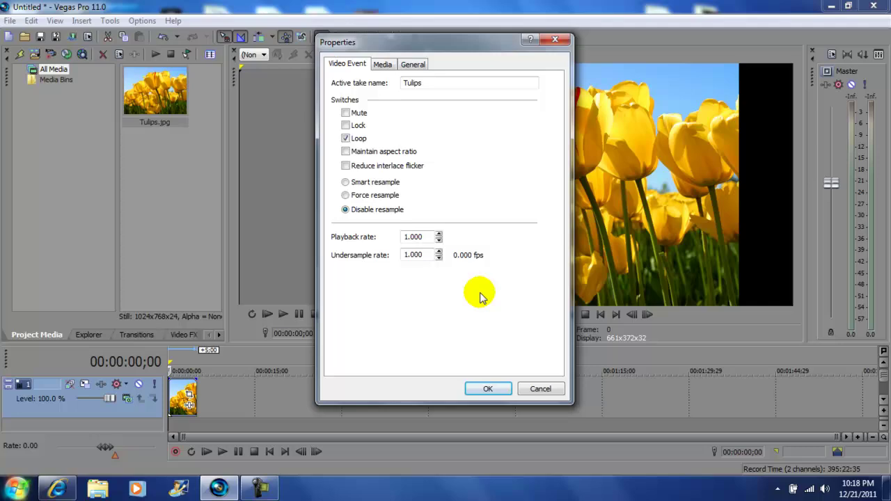
{"action": "left_click", "coordinate": [487, 389]}
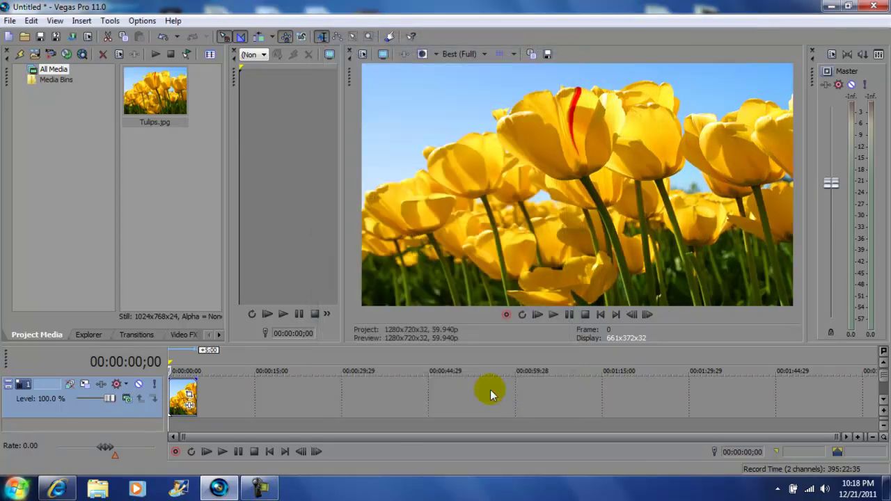
- Drag the Color Corrector (Secondary) (Default) preset from Video FX onto the Tulips clip
{"action": "left_click", "coordinate": [187, 335]}
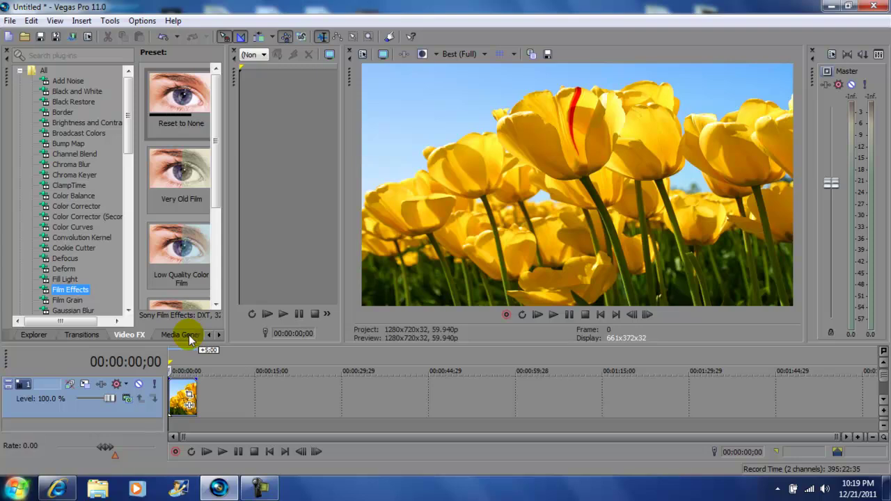
{"action": "left_click", "coordinate": [103, 218]}
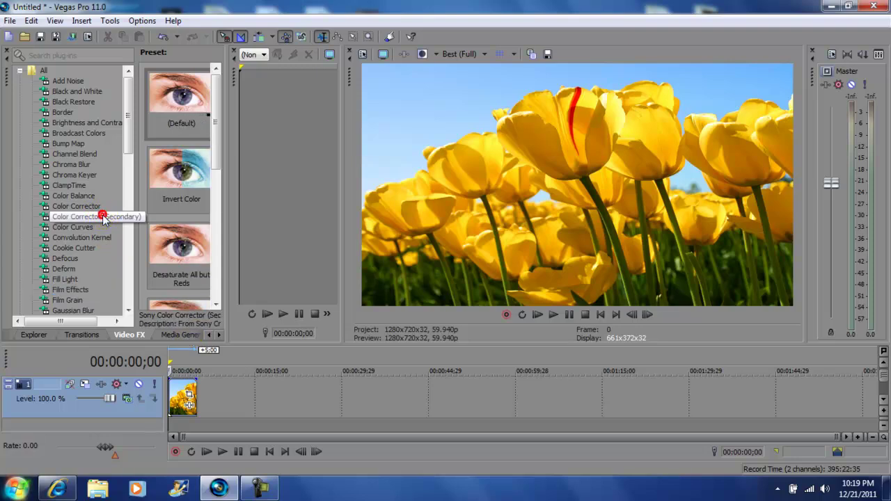
{"action": "left_click", "coordinate": [170, 123]}
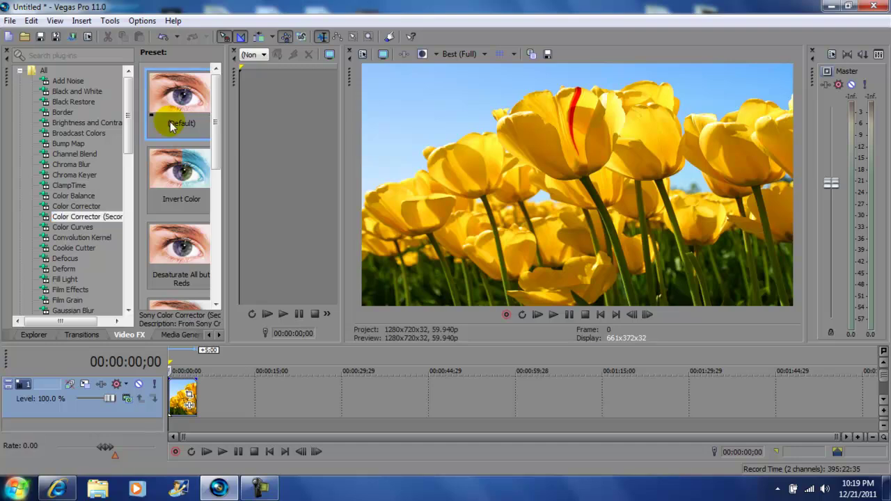
{"action": "left_click_drag", "start_coordinate": [170, 121], "coordinate": [176, 407]}
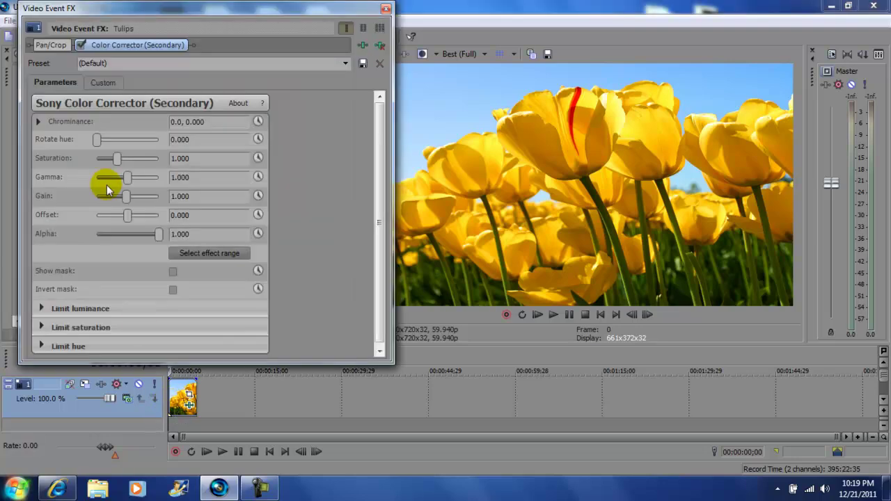
- On the Custom tab, set Saturation to 0.000, enable Invert mask, and pick the effect-range eyedropper
{"action": "left_click", "coordinate": [105, 83]}
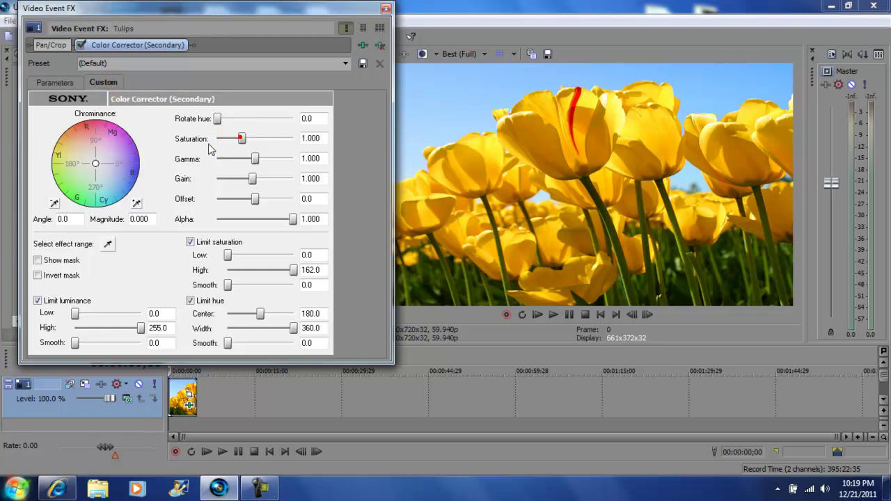
{"action": "left_click_drag", "start_coordinate": [238, 139], "coordinate": [194, 147]}
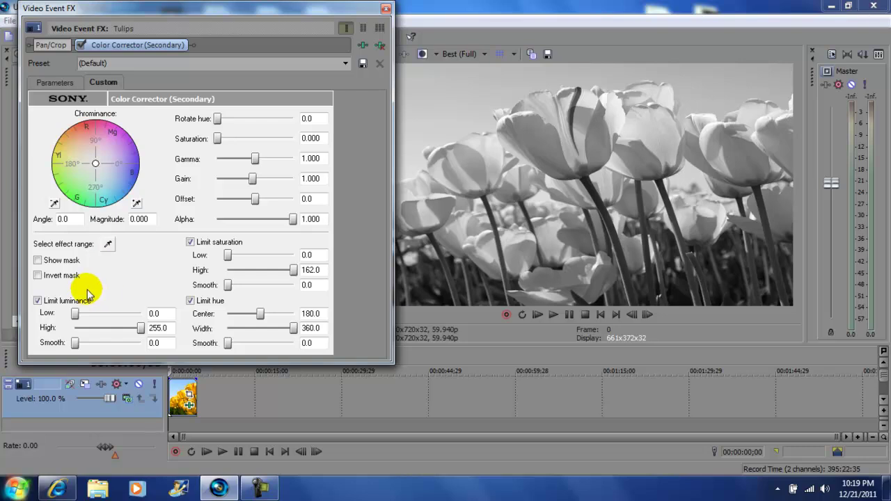
{"action": "left_click", "coordinate": [39, 276]}
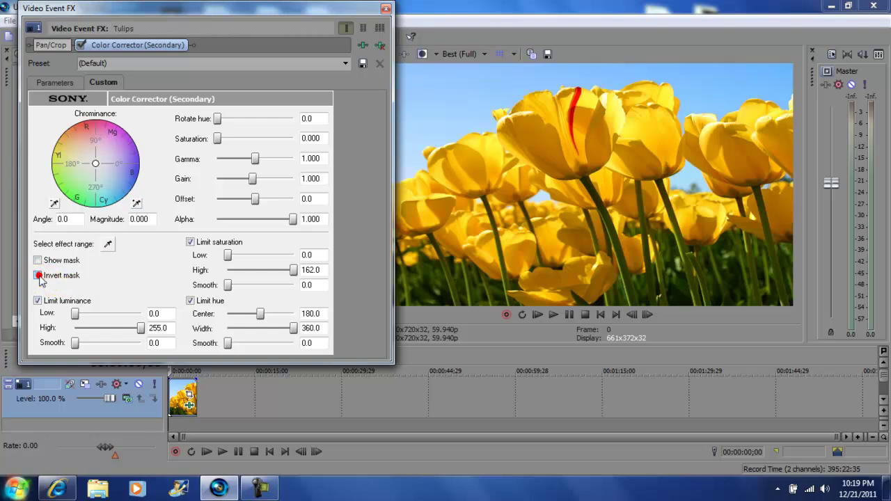
{"action": "left_click", "coordinate": [107, 244]}
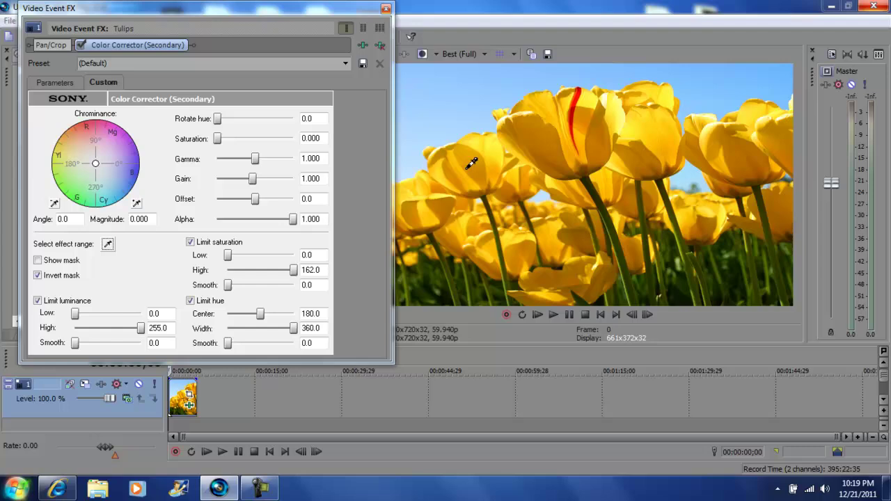
- Sample the yellow tulips, then set luminance limits to 0–255 and saturation limits to 0–162
{"action": "left_click", "coordinate": [464, 169]}
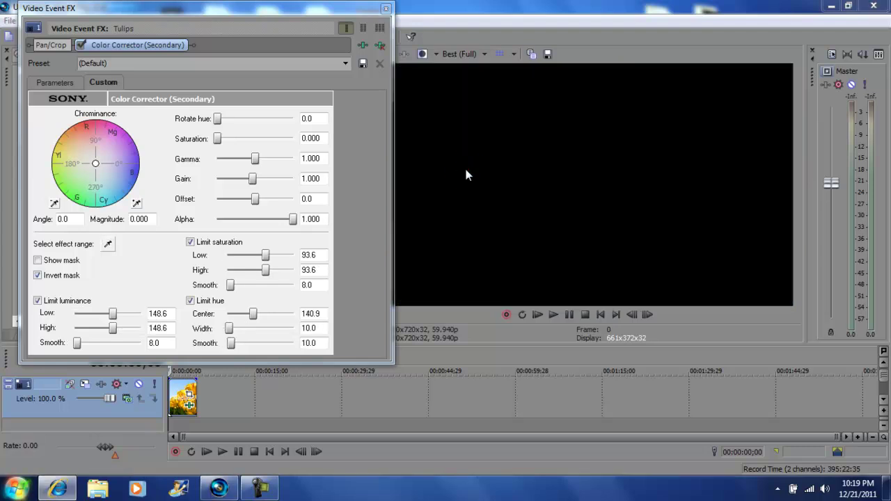
{"action": "double_click", "coordinate": [113, 314]}
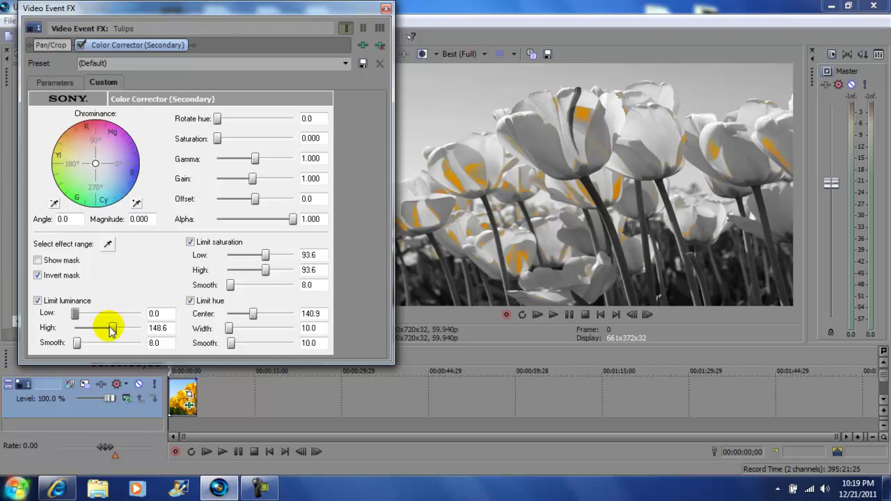
{"action": "left_click_drag", "start_coordinate": [112, 329], "coordinate": [162, 328]}
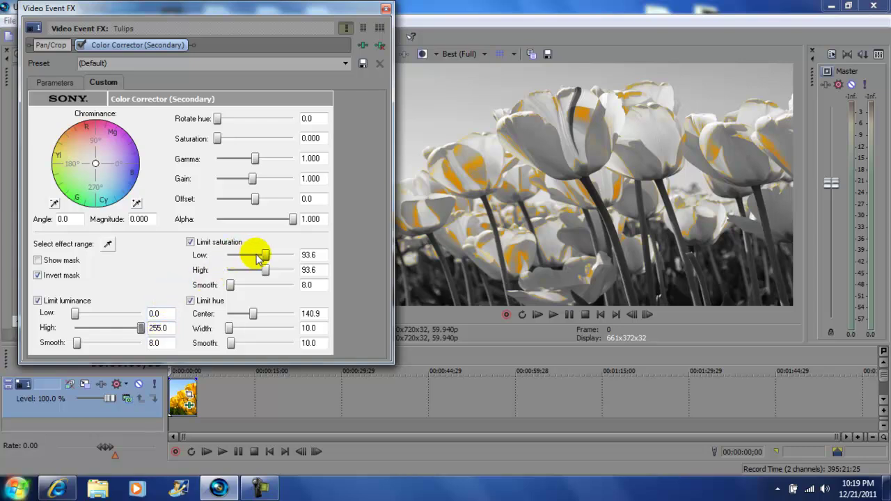
{"action": "left_click_drag", "start_coordinate": [264, 256], "coordinate": [311, 275]}
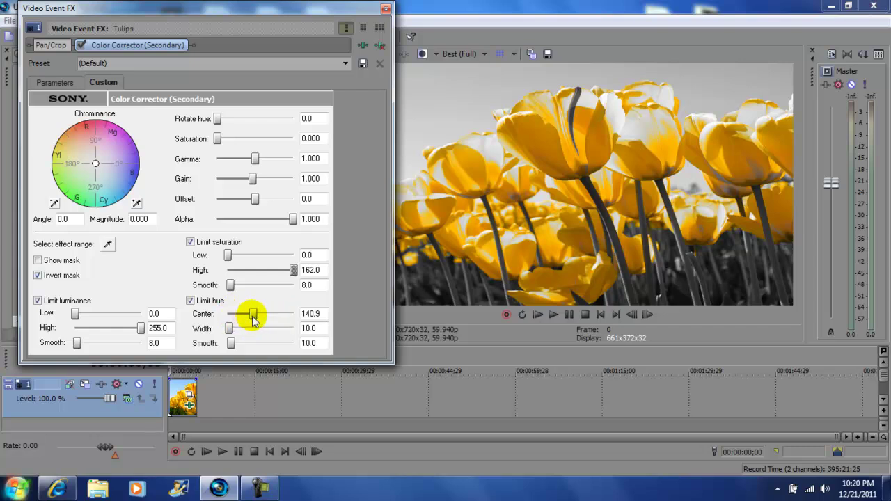
- Tune Limit hue width to 46.3 around center 140.9, then move the FX window to reveal the Plug-in Chooser
{"action": "left_click_drag", "start_coordinate": [230, 329], "coordinate": [256, 333]}
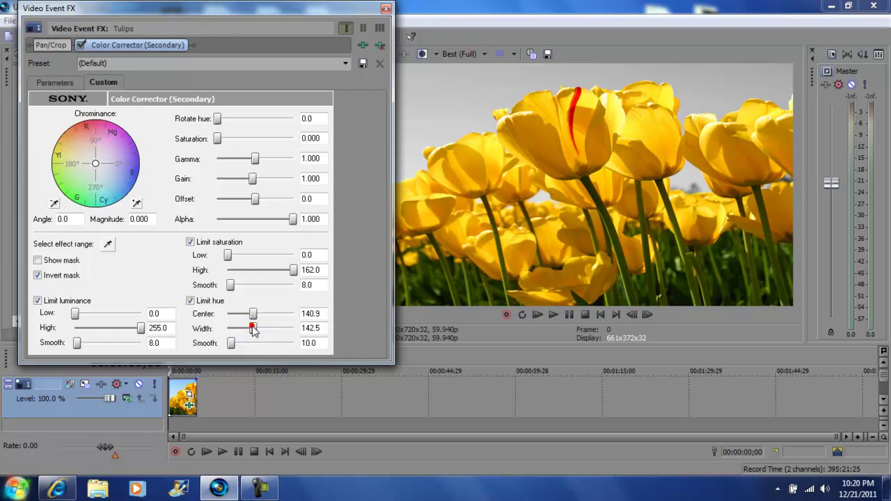
{"action": "left_click_drag", "start_coordinate": [252, 329], "coordinate": [291, 333]}
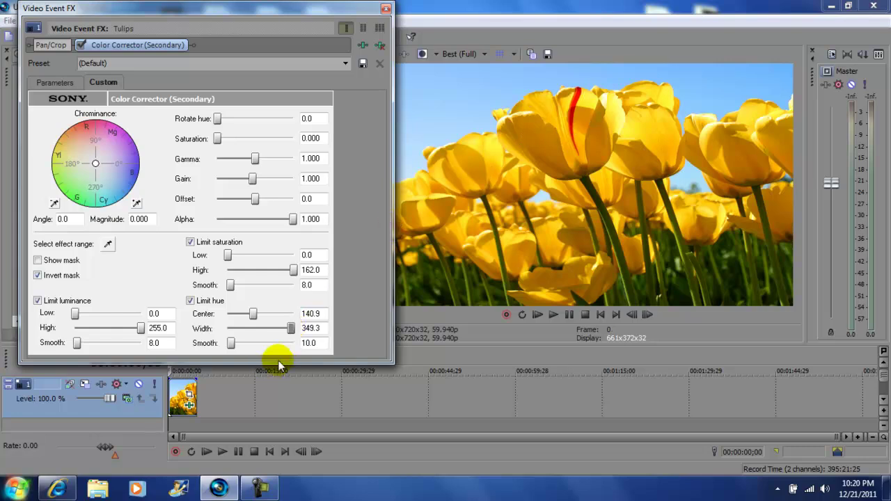
{"action": "left_click_drag", "start_coordinate": [291, 333], "coordinate": [235, 333]}
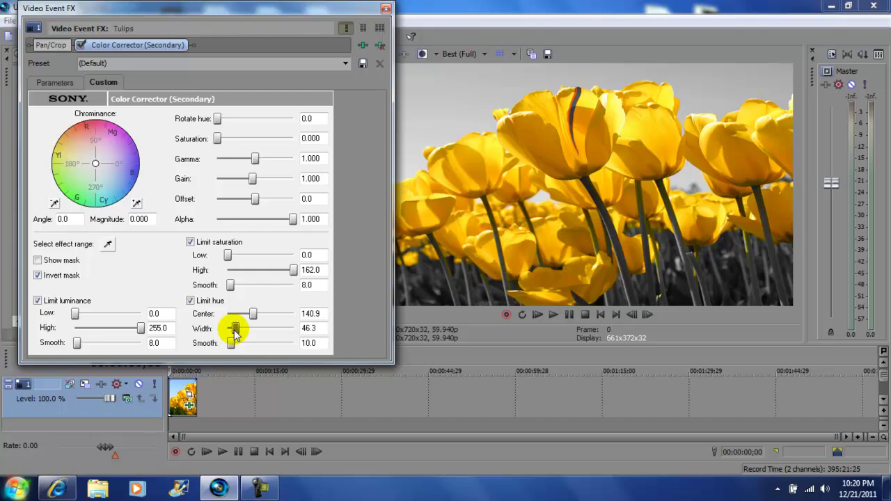
{"action": "left_click_drag", "start_coordinate": [392, 257], "coordinate": [363, 256]}
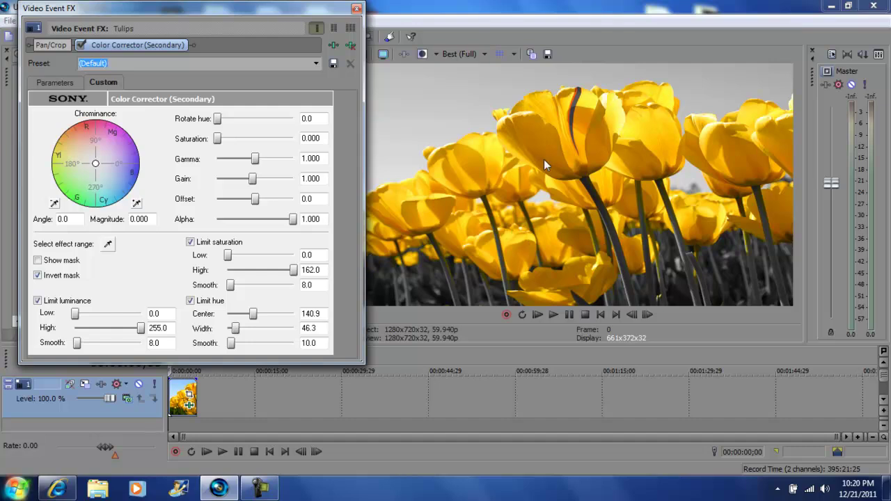
{"action": "left_click_drag", "start_coordinate": [282, 13], "coordinate": [367, 122]}
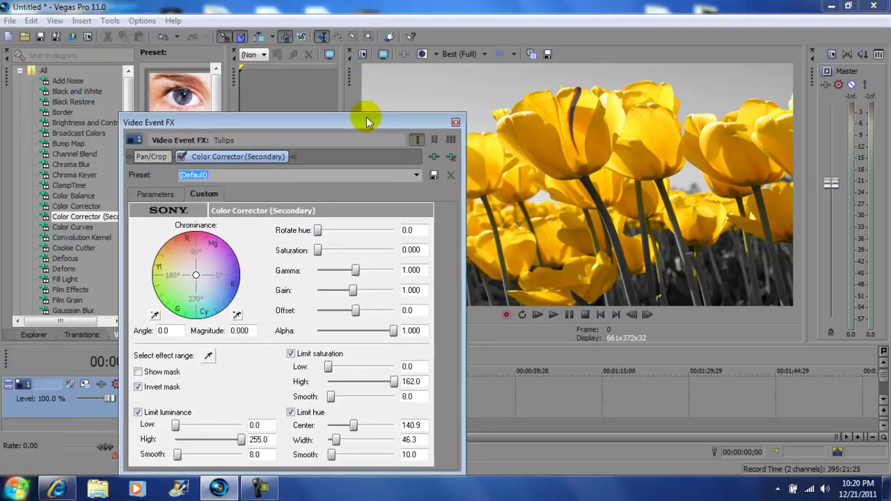
- Add a second Color Corrector (Secondary) to the Tulips FX chain and show its Custom controls
{"action": "left_click", "coordinate": [192, 89]}
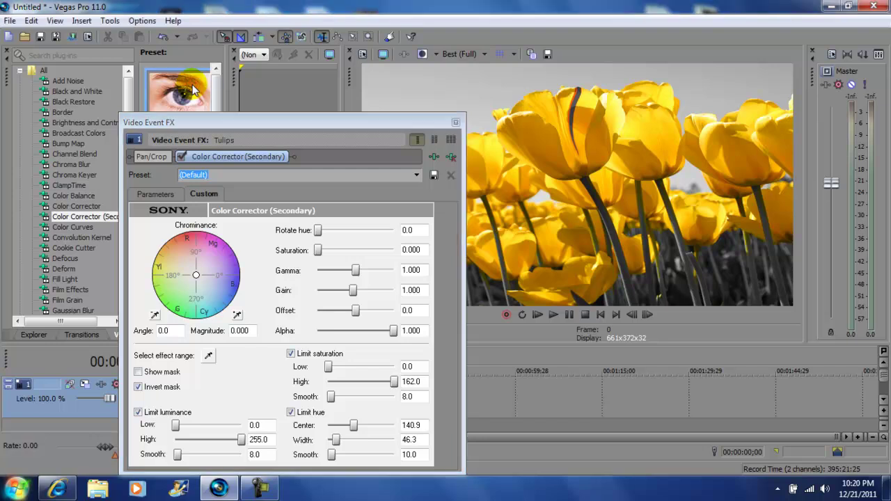
{"action": "mouse_move", "coordinate": [194, 89]}
{"action": "left_mouse_down"}
{"action": "mouse_move", "coordinate": [221, 127]}
{"action": "mouse_move", "coordinate": [327, 160]}
{"action": "left_mouse_up"}
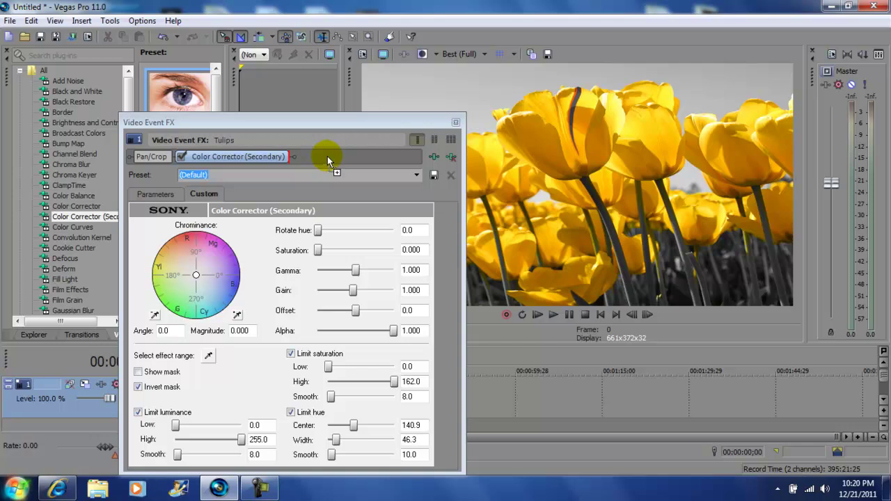
{"action": "left_click_drag", "start_coordinate": [328, 156], "coordinate": [327, 156]}
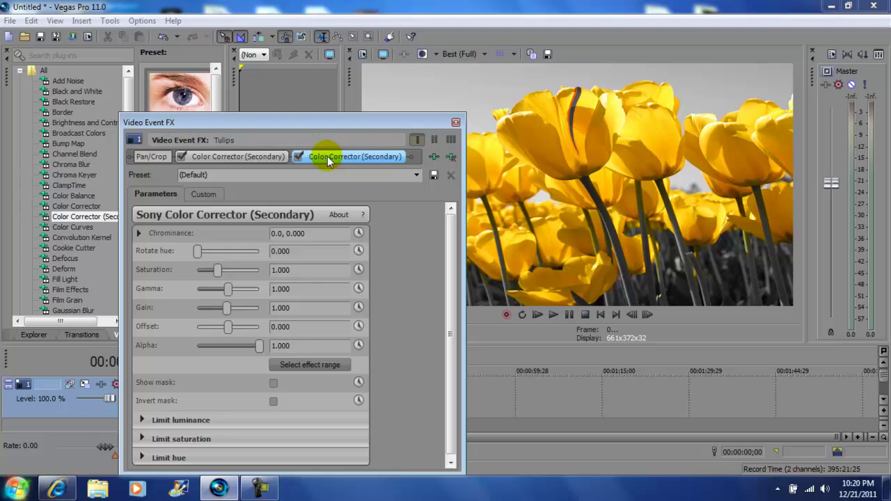
{"action": "left_click", "coordinate": [190, 196]}
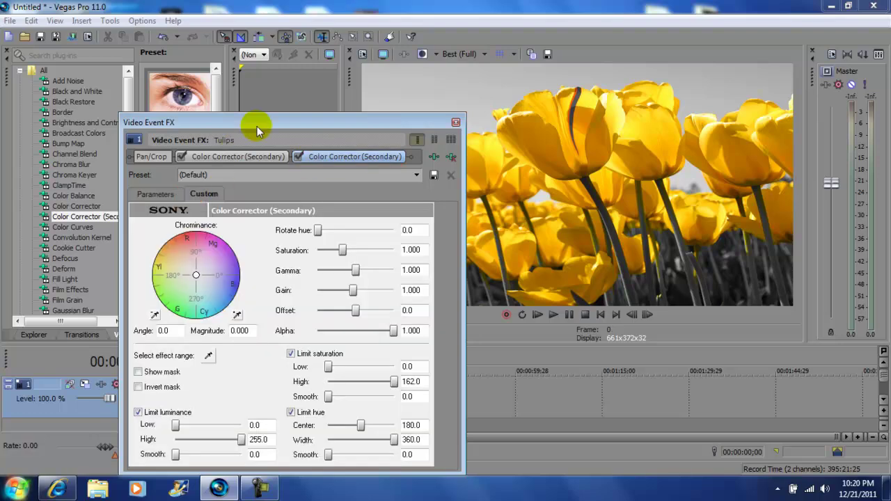
- Set the second corrector's Saturation to 1.603 and Rotate hue to 201.7
{"action": "left_click_drag", "start_coordinate": [257, 126], "coordinate": [215, 108]}
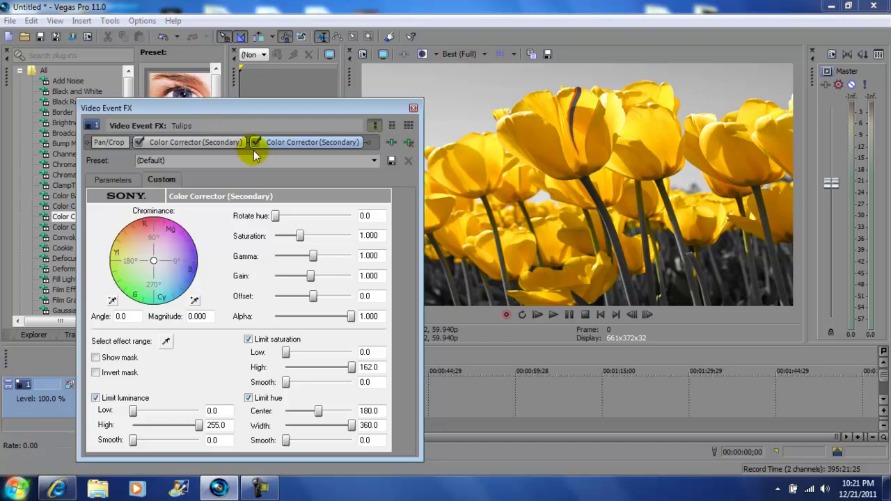
{"action": "mouse_move", "coordinate": [300, 236]}
{"action": "left_mouse_down"}
{"action": "mouse_move", "coordinate": [346, 235]}
{"action": "mouse_move", "coordinate": [317, 239]}
{"action": "left_mouse_up"}
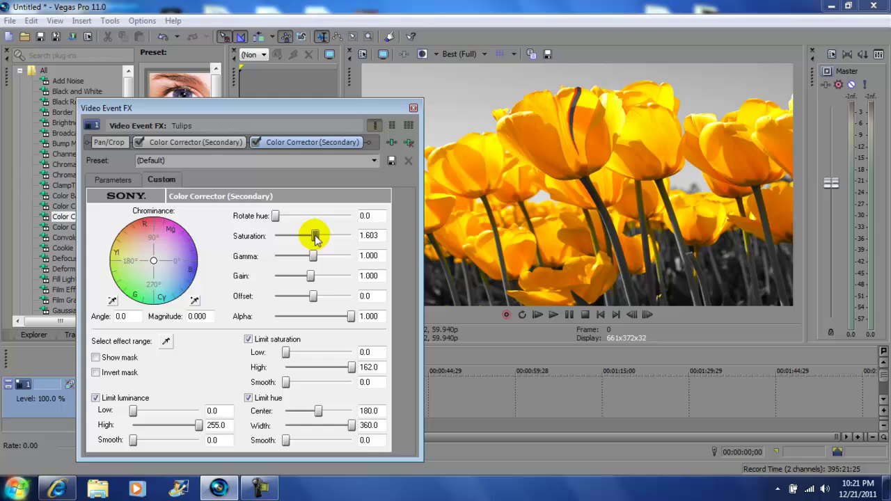
{"action": "left_click_drag", "start_coordinate": [276, 216], "coordinate": [311, 223]}
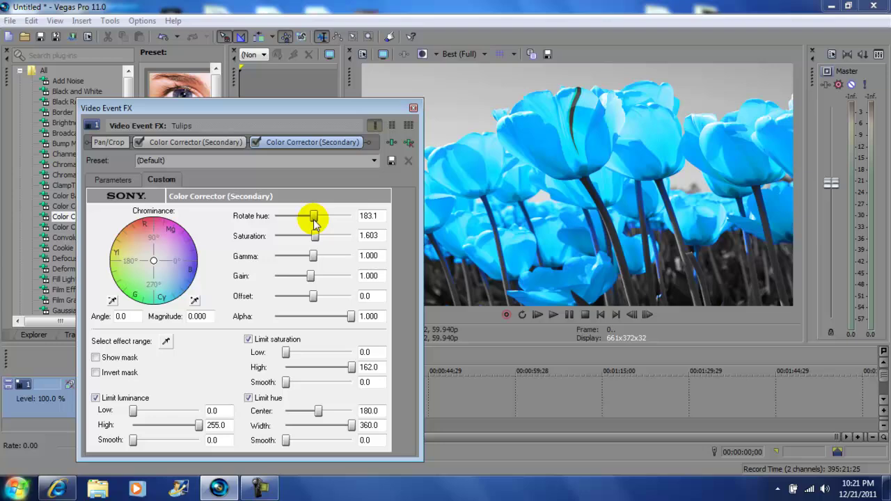
{"action": "left_click_drag", "start_coordinate": [314, 221], "coordinate": [318, 221]}
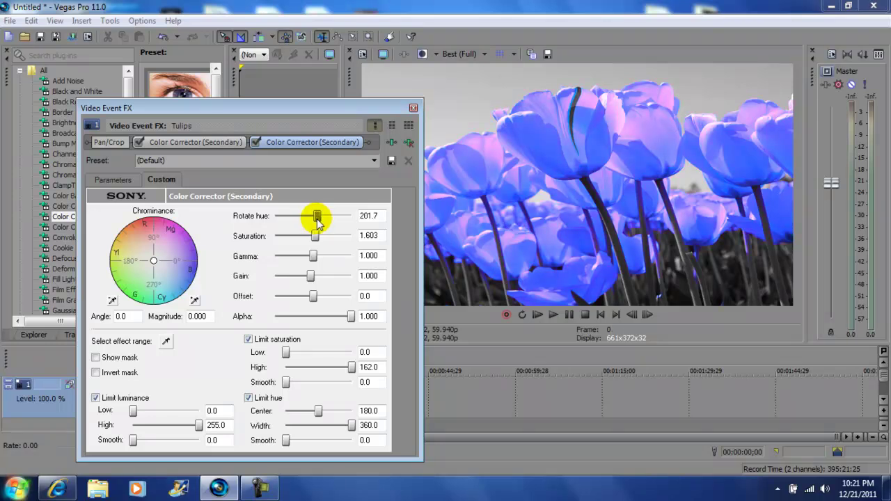